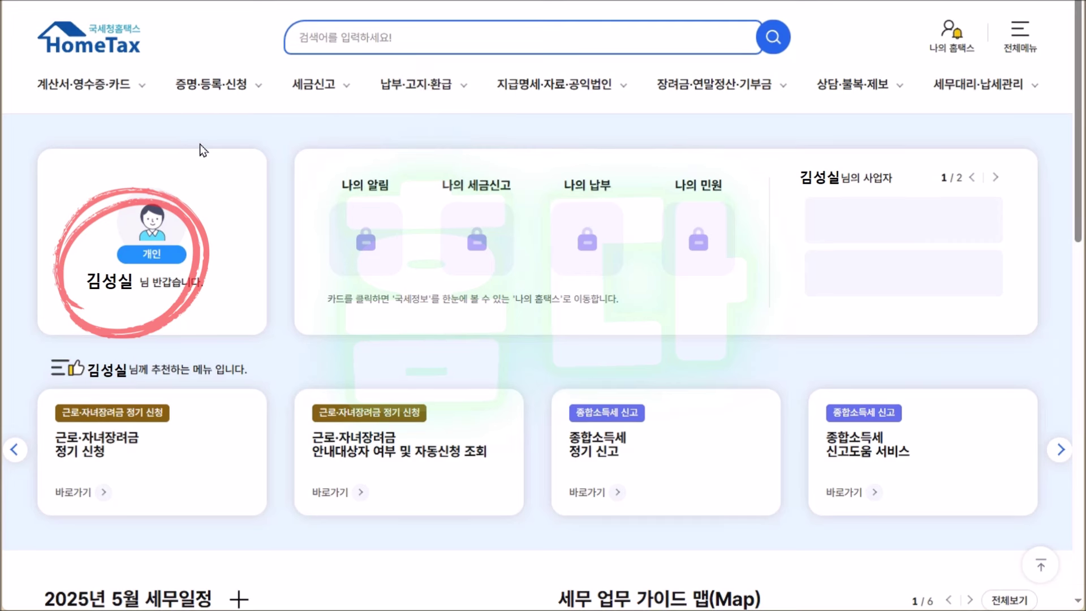
Start a regular filing (정기신고) under 일반 신고 in the 종합소득세 신고 section
left_click(329, 90)
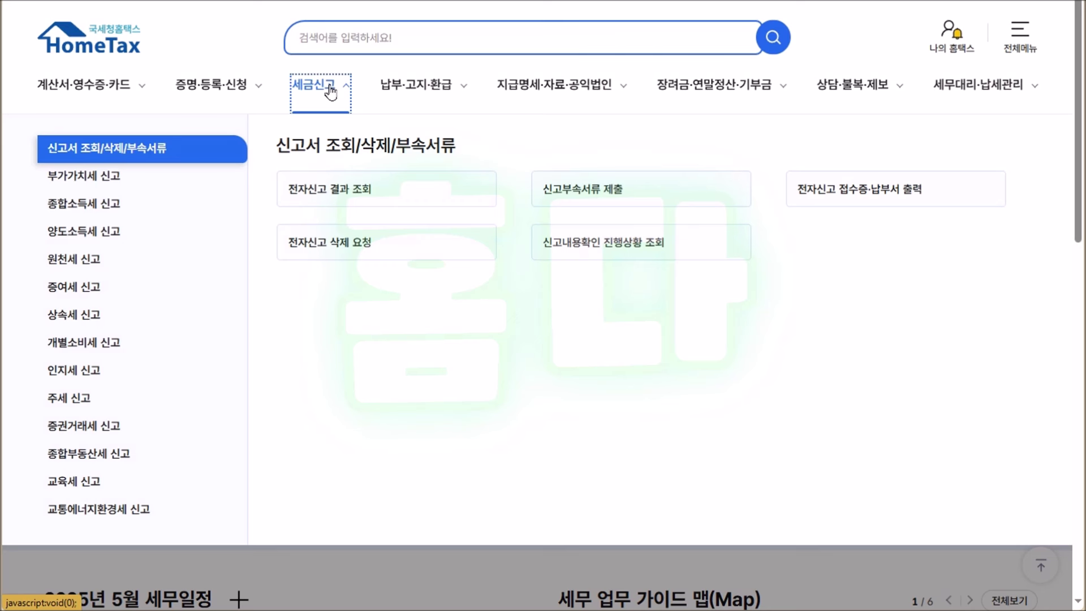
left_click(208, 213)
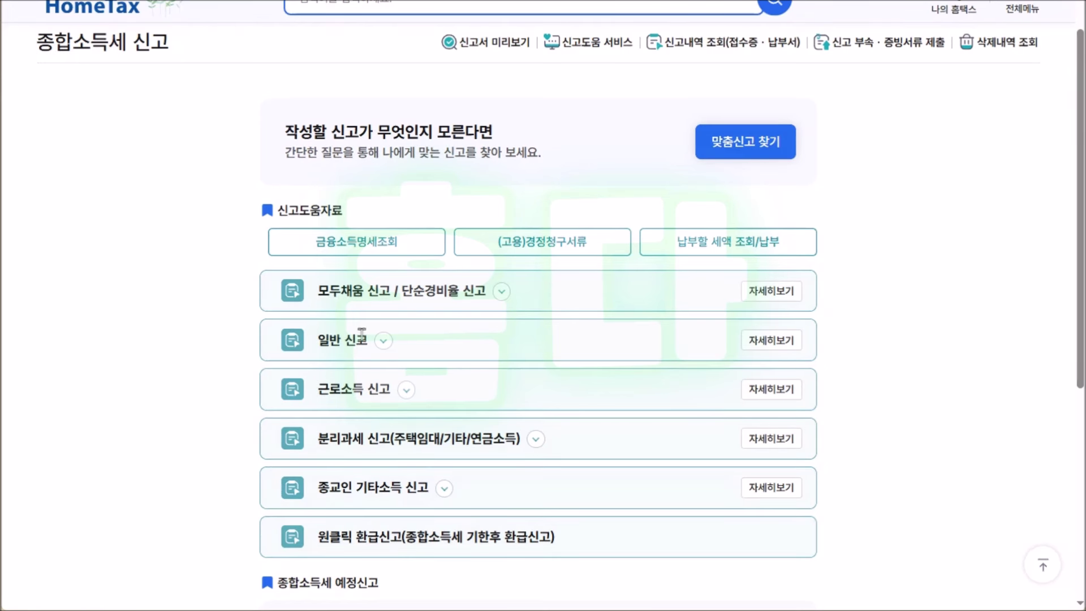
left_click(383, 340)
left_click(336, 390)
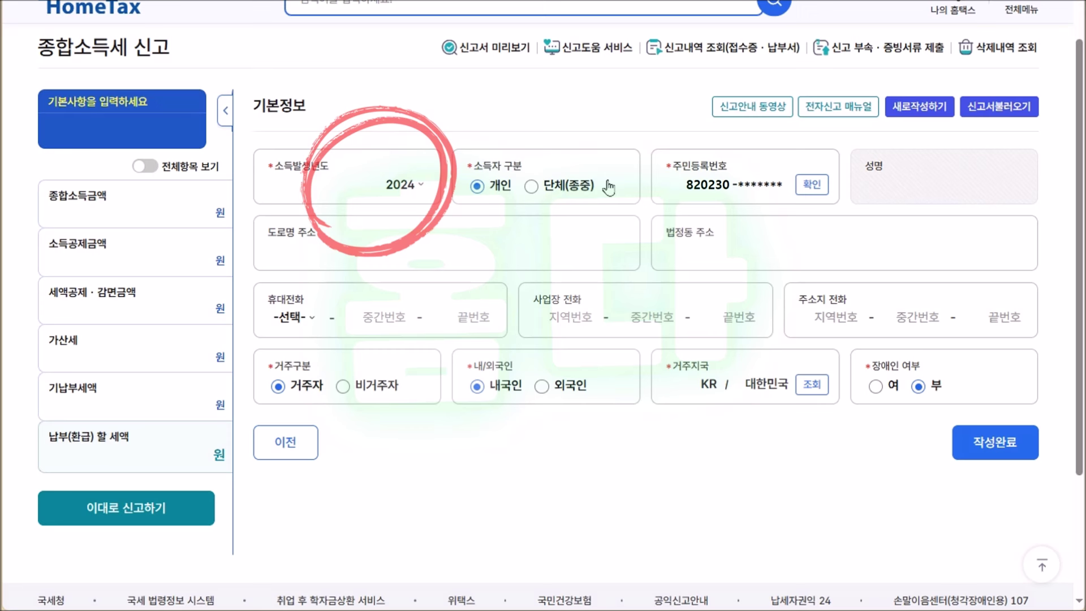
Verify the resident registration number and complete the 2024 basic information; apply 분리과세 소득 together with 근로소득 as the income types
left_click(819, 189)
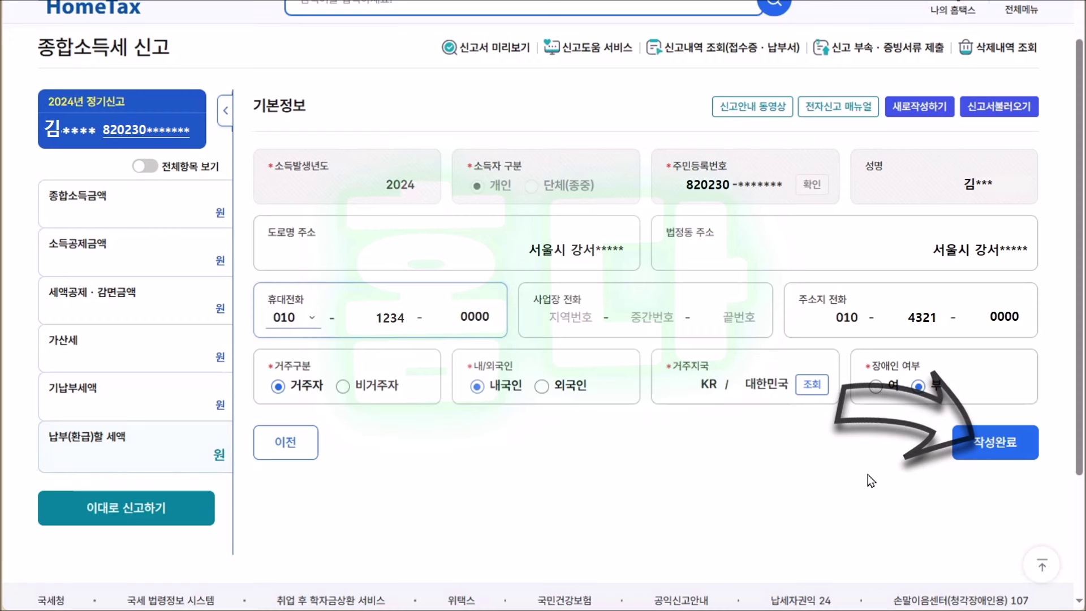
left_click(995, 441)
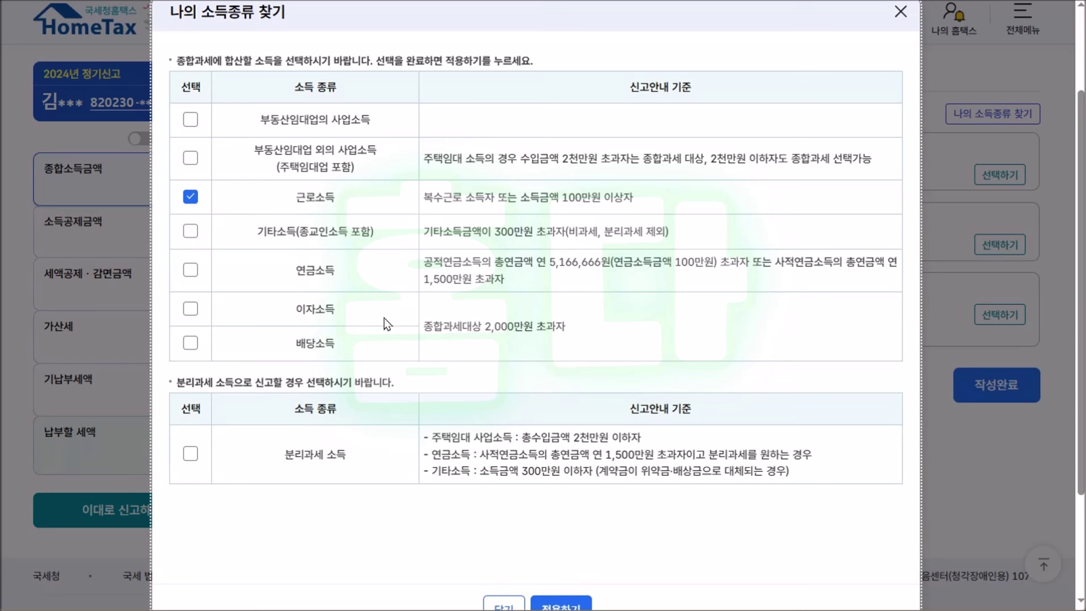
left_click(191, 453)
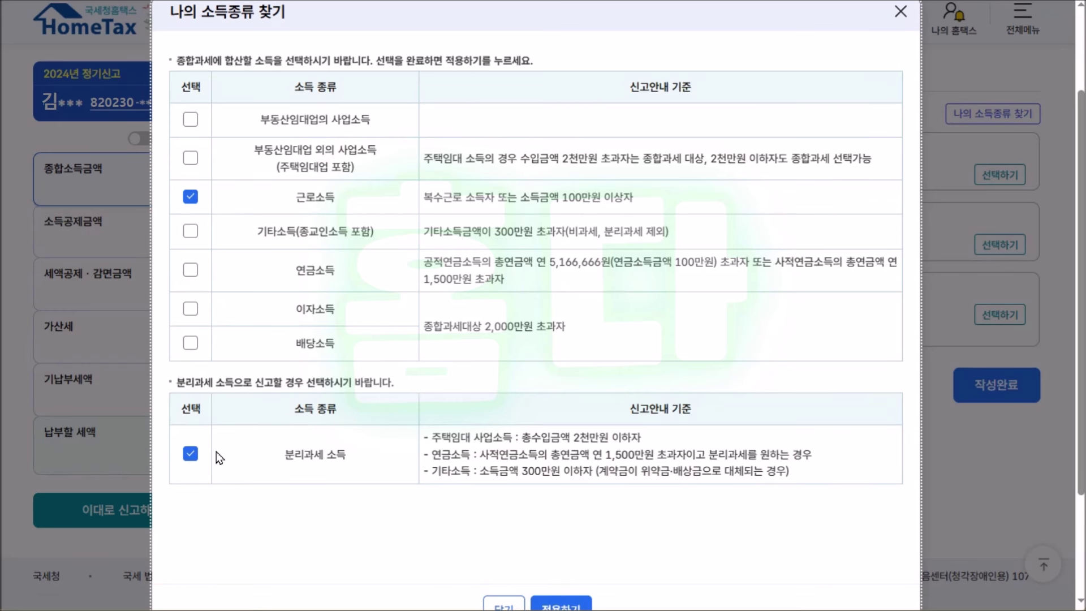
left_click(573, 604)
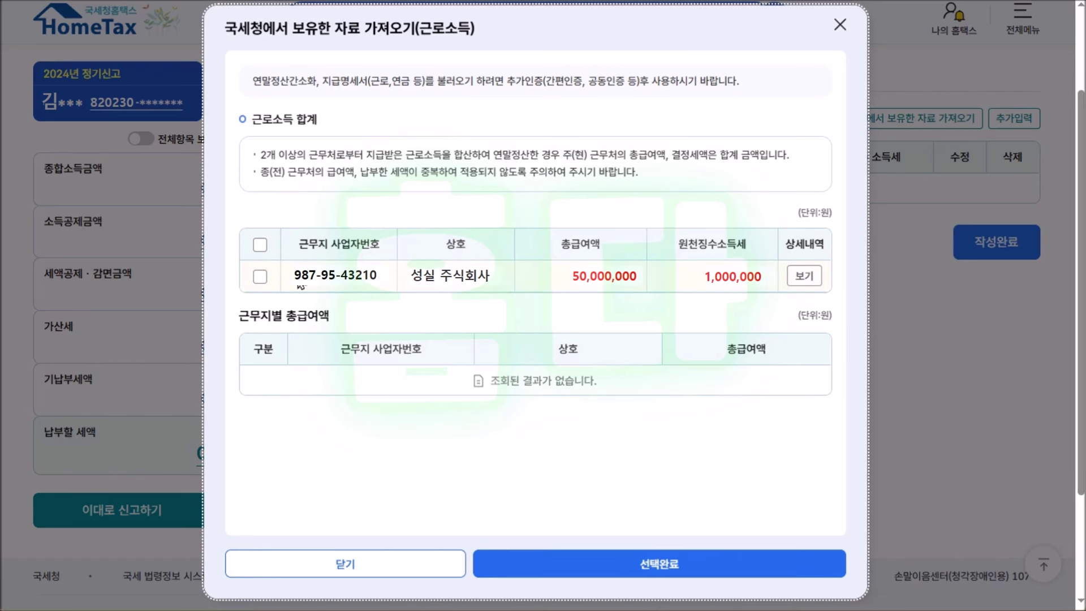
Import the 성실 주식회사 salary record from the tax office's data into 근로소득
left_click(259, 276)
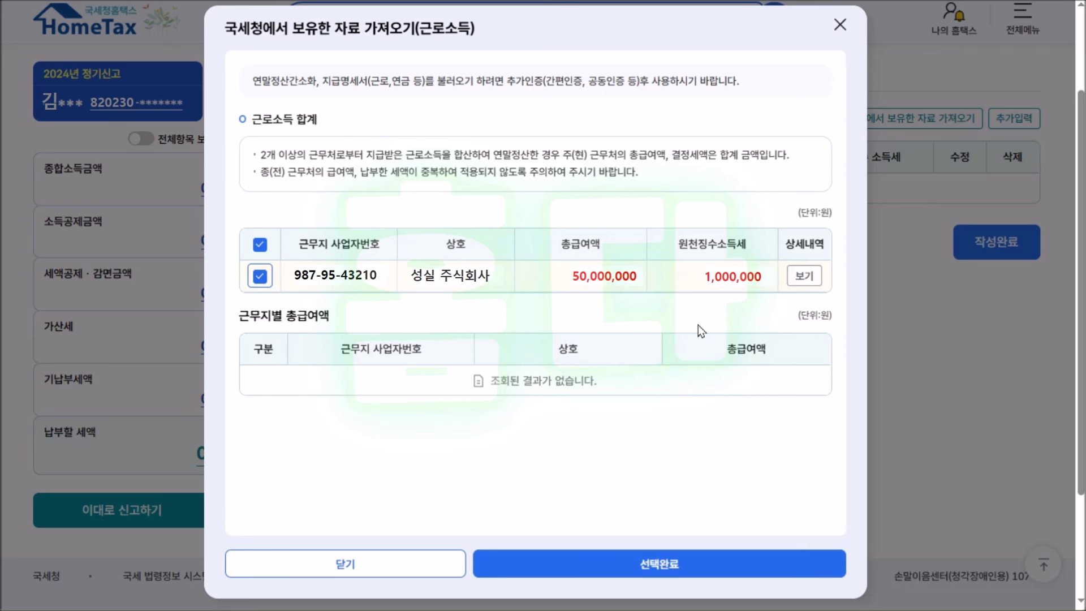
left_click(624, 564)
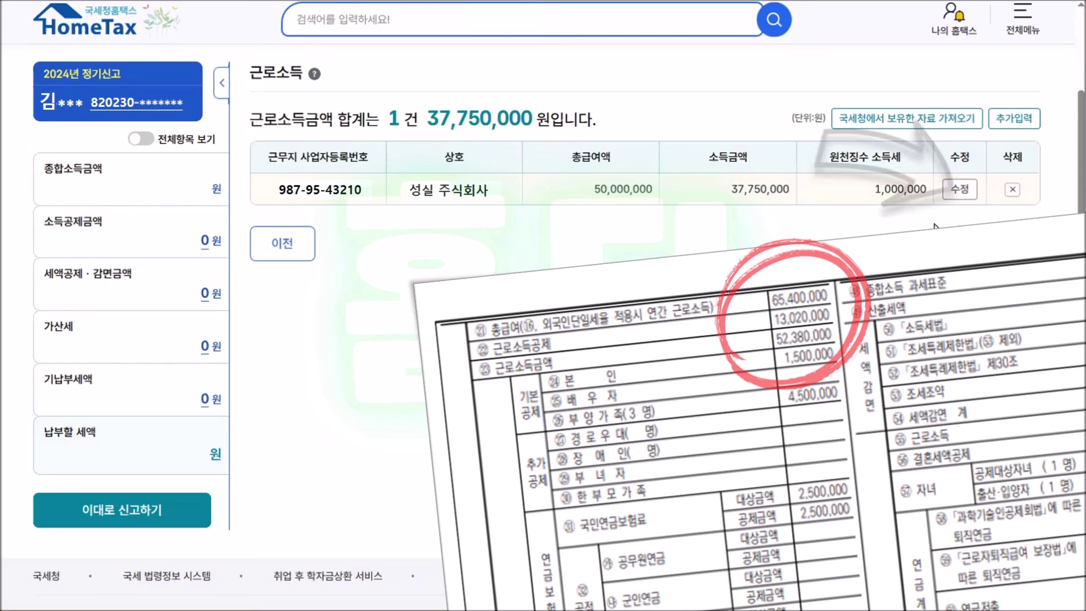
Try setting the total salary (총급여액) in the 성실 주식회사 salary record to 60,000,000 won
left_click(960, 192)
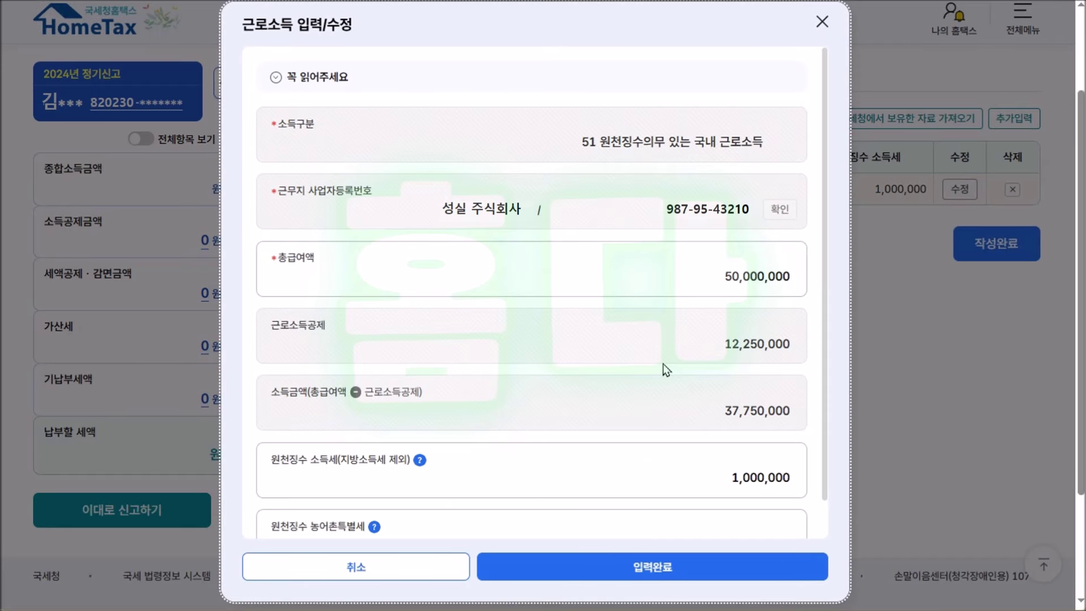
left_click(675, 277)
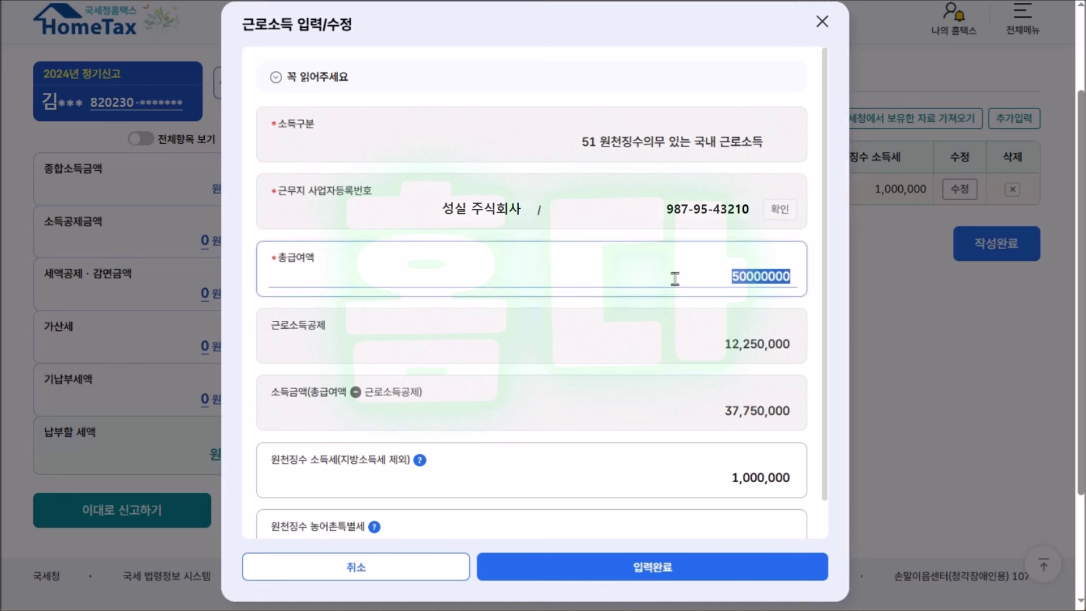
type("60000000")
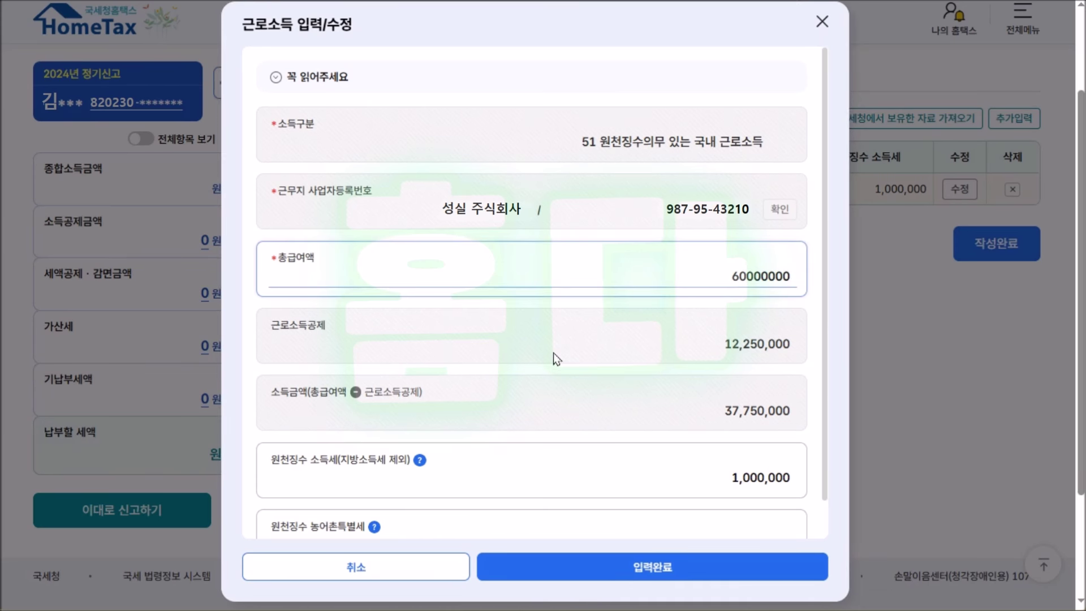
left_click(553, 350)
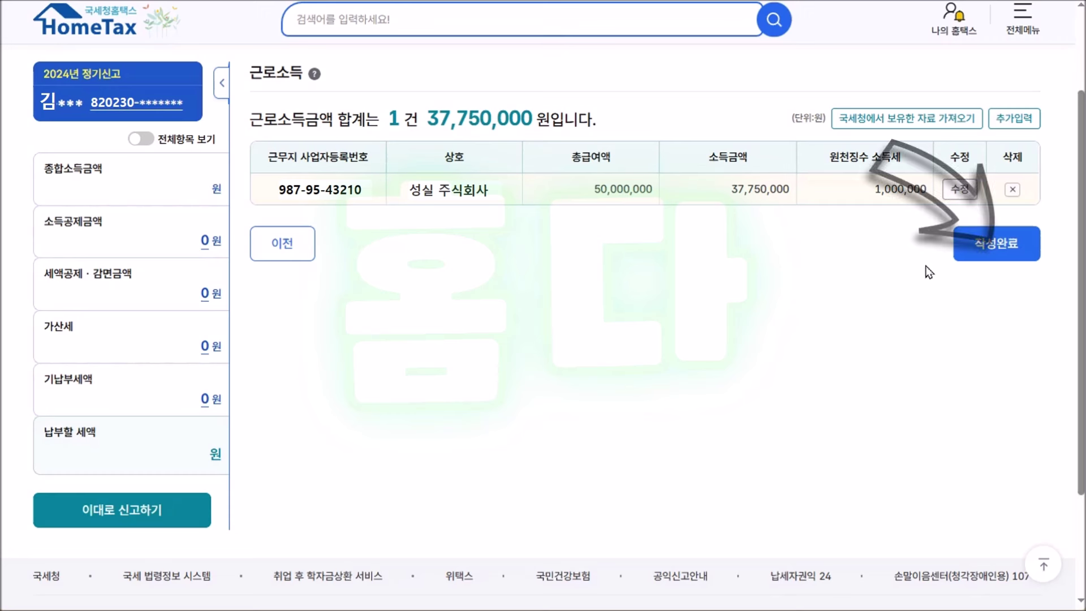
Complete the 근로소득 page and apply the property details from 사업장현황신고 조회 to the 주택임대소득 calculation
left_click(979, 253)
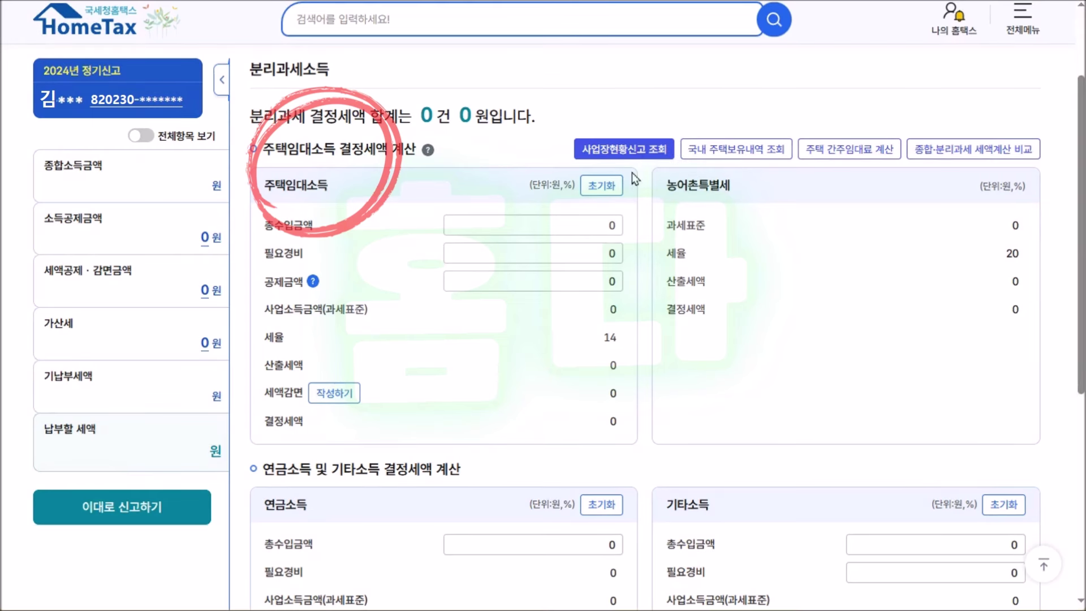
left_click(633, 149)
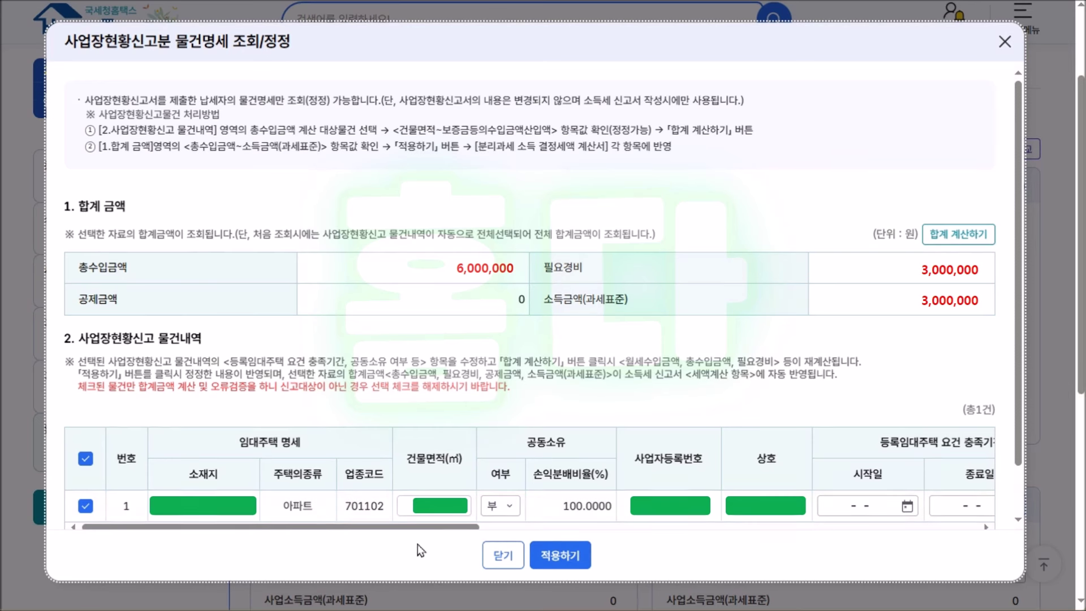
left_click(557, 557)
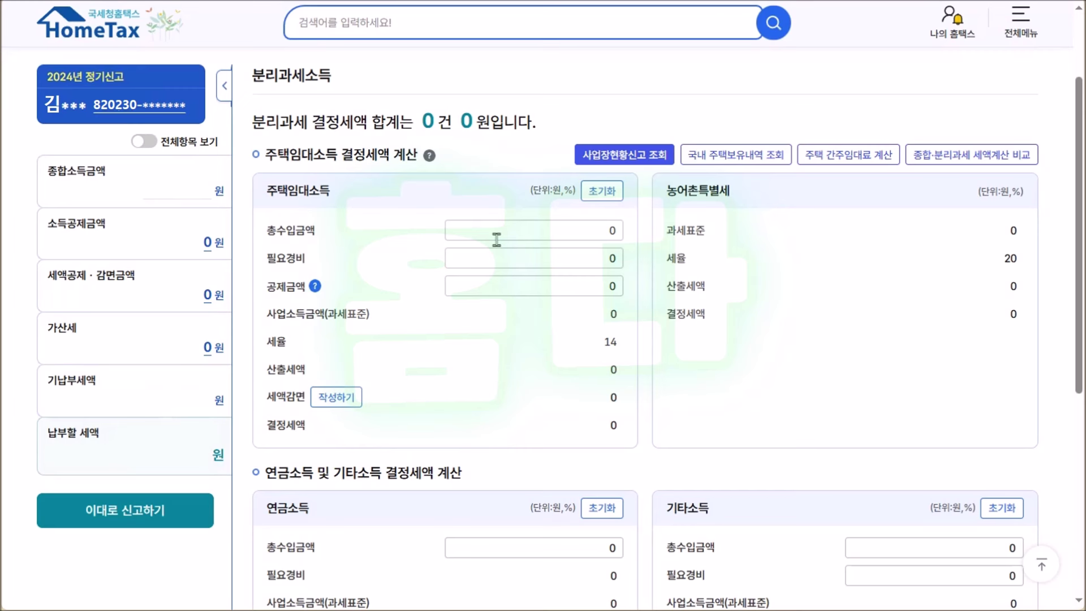
Set the 주택임대소득 total revenue (총수입금액) to 6,000,000 and necessary expenses (필요경비) to 3,000,000 won
left_click(497, 240)
type("6")
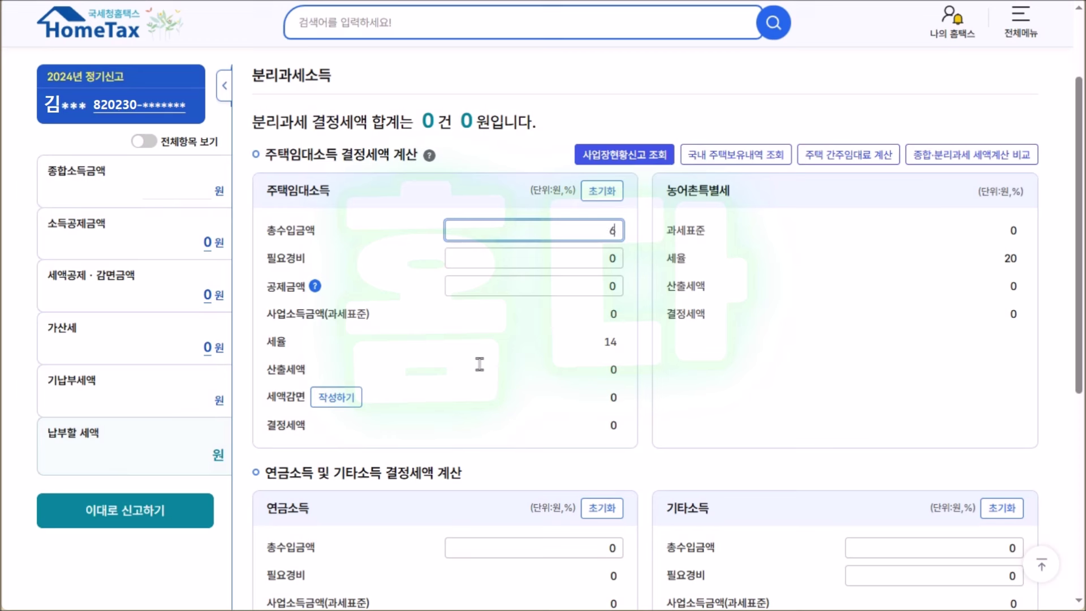
type(",000,000")
key("Tab")
type("3000000")
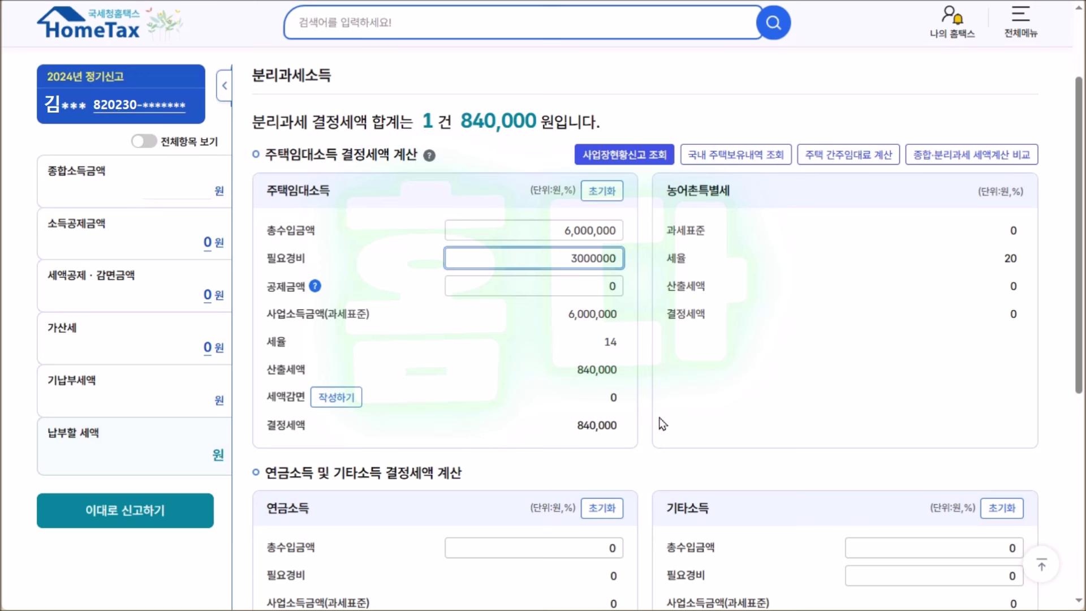
left_click(723, 413)
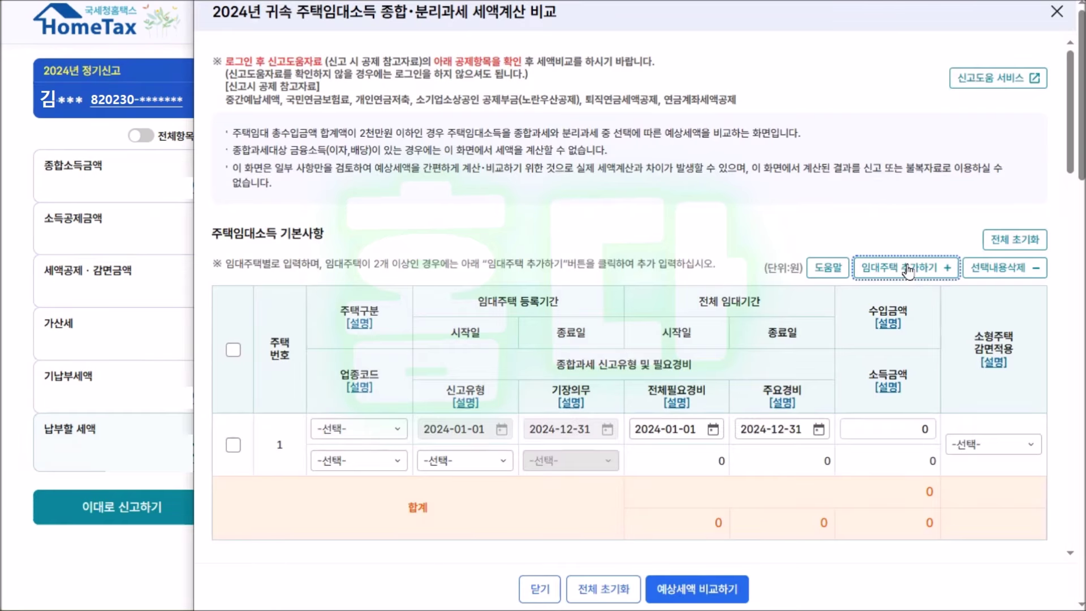
Fill in house 1 in the 종합·분리과세 tax comparison as 미등록 with revenue of 6,000,000, choosing its business code, filing type and small-housing reduction
left_click(397, 431)
left_click(372, 484)
left_click(891, 428)
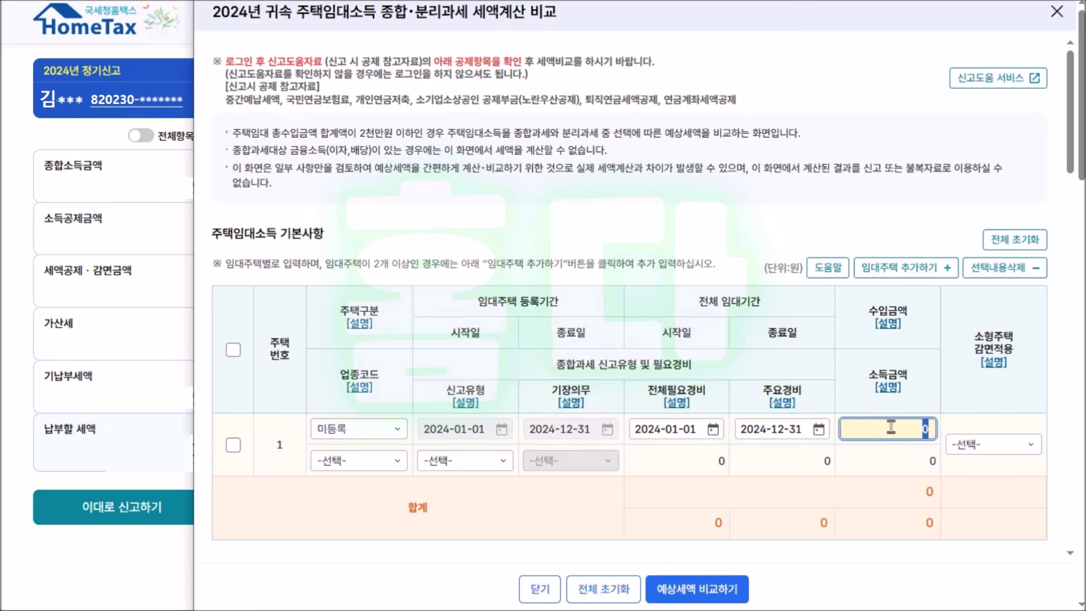
type("6000000")
left_click(397, 460)
left_click(339, 521)
left_click(487, 460)
left_click(484, 536)
left_click(995, 444)
left_click(995, 486)
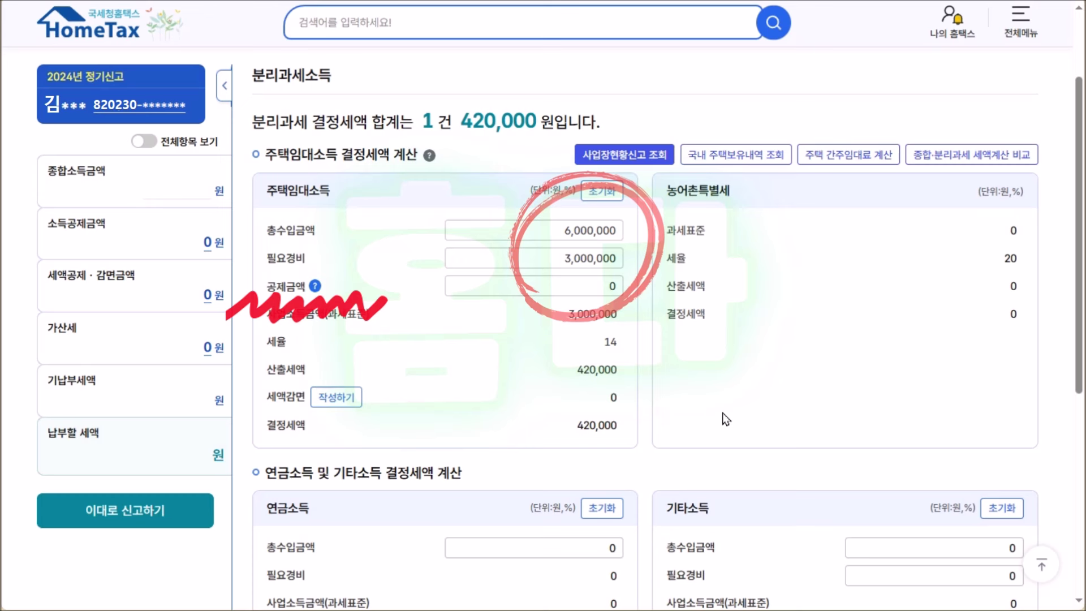
Complete the 분리과세소득 page and the 종합(분리)소득금액 summary
scroll(721, 412, "down", 5)
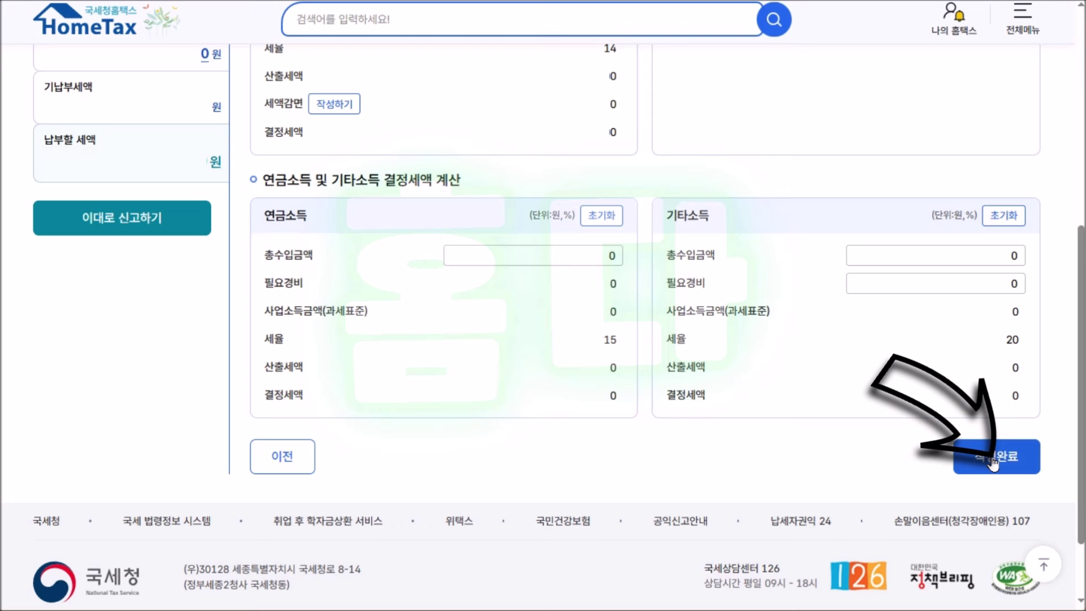
left_click(992, 459)
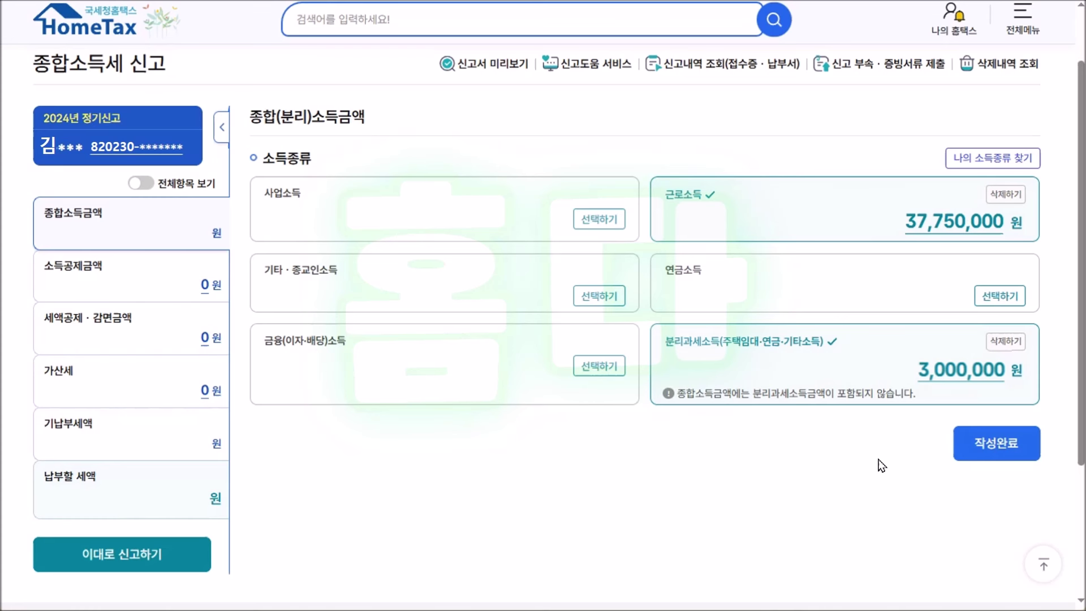
left_click(990, 451)
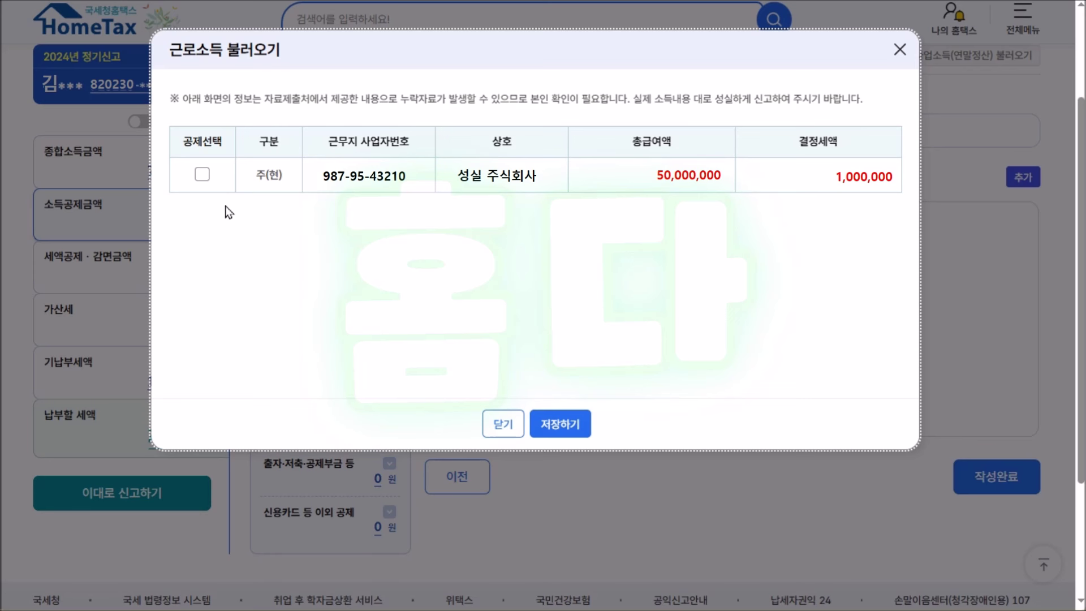
Load the 성실 주식회사 salary record into the income deductions and complete the 인적공제 and 보험료·주택마련 공제 pages
left_click(203, 174)
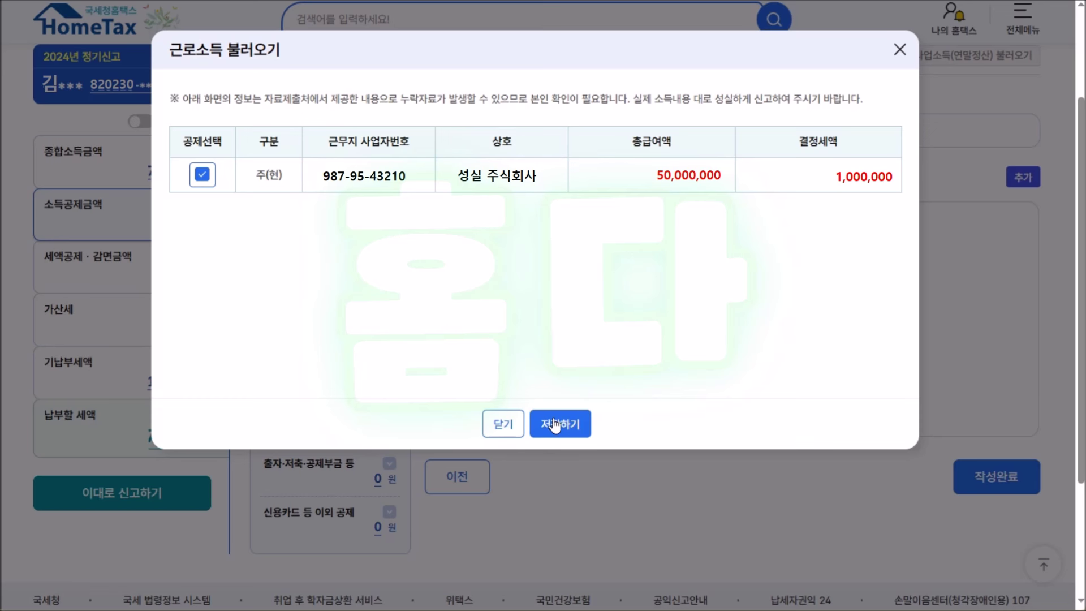
left_click(555, 424)
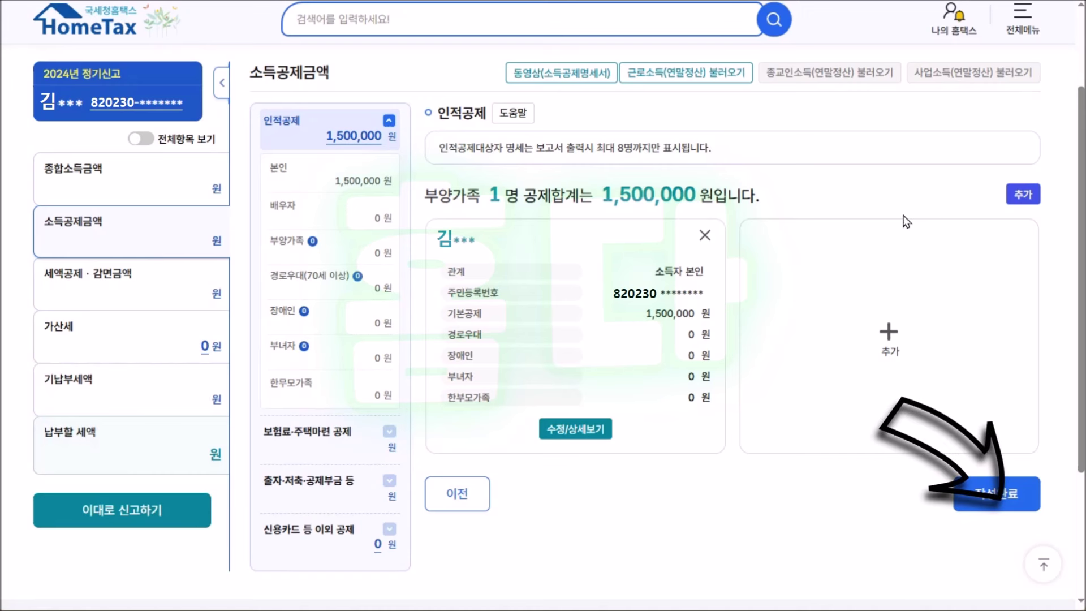
left_click(996, 493)
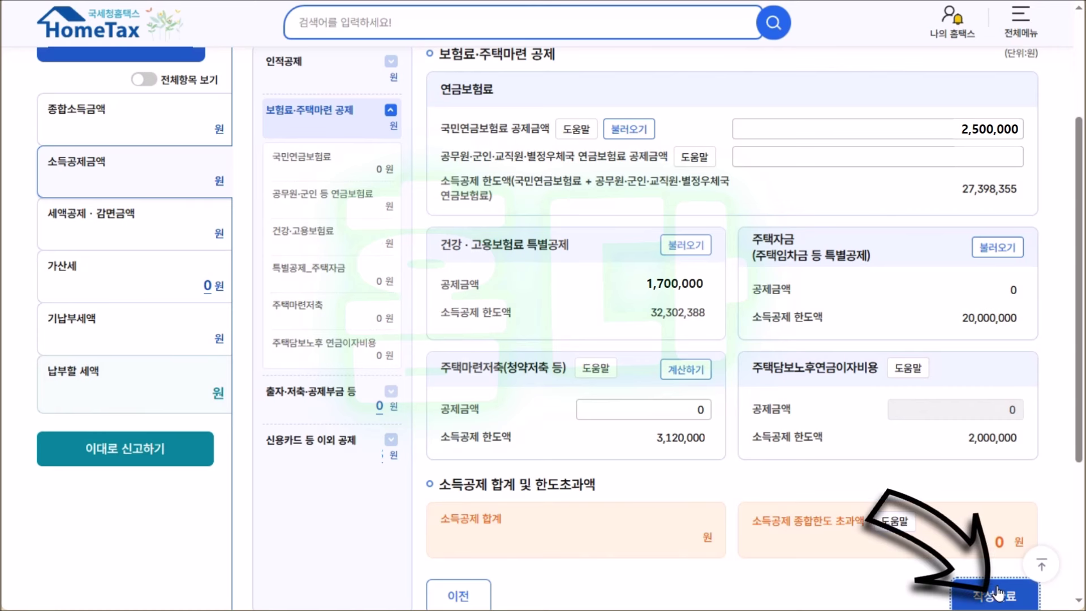
left_click(996, 594)
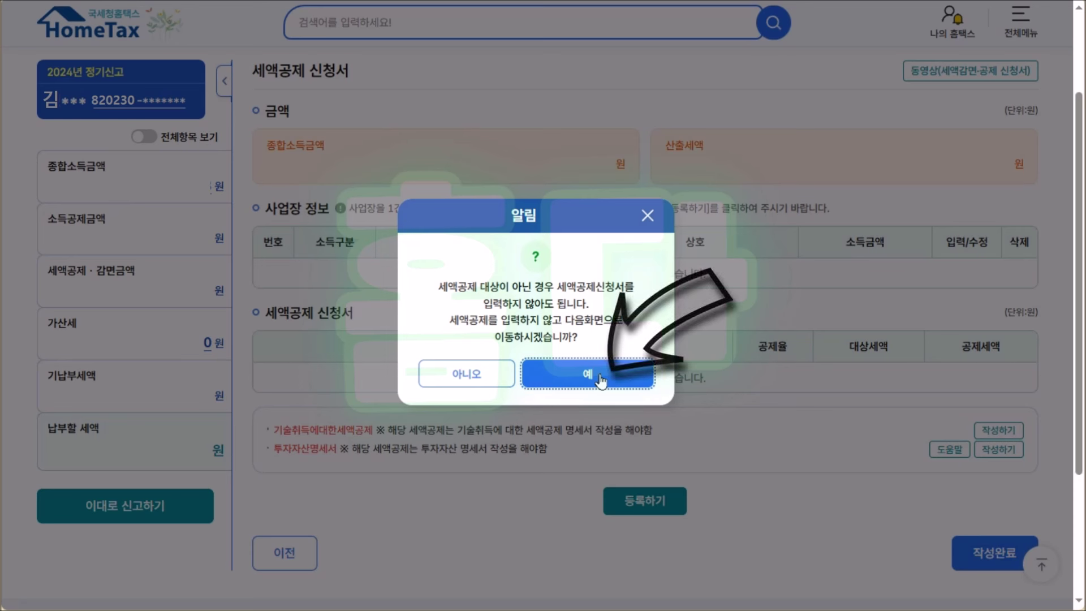
Skip the 세액공제 신청서 without entering credits and import all three donation records for the year
left_click(588, 375)
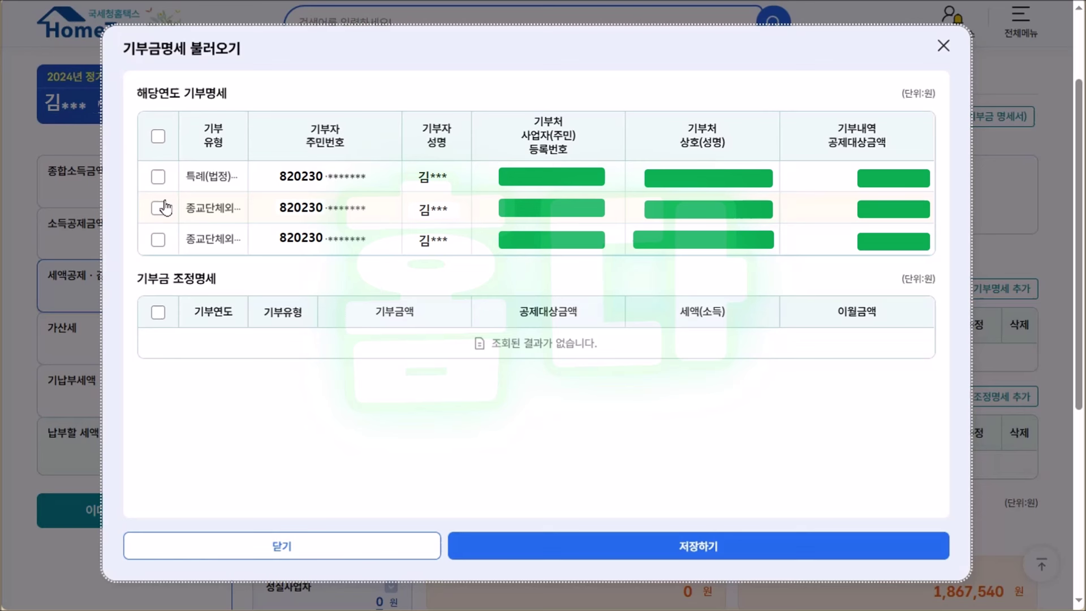
left_click(159, 177)
left_click(159, 208)
left_click(159, 240)
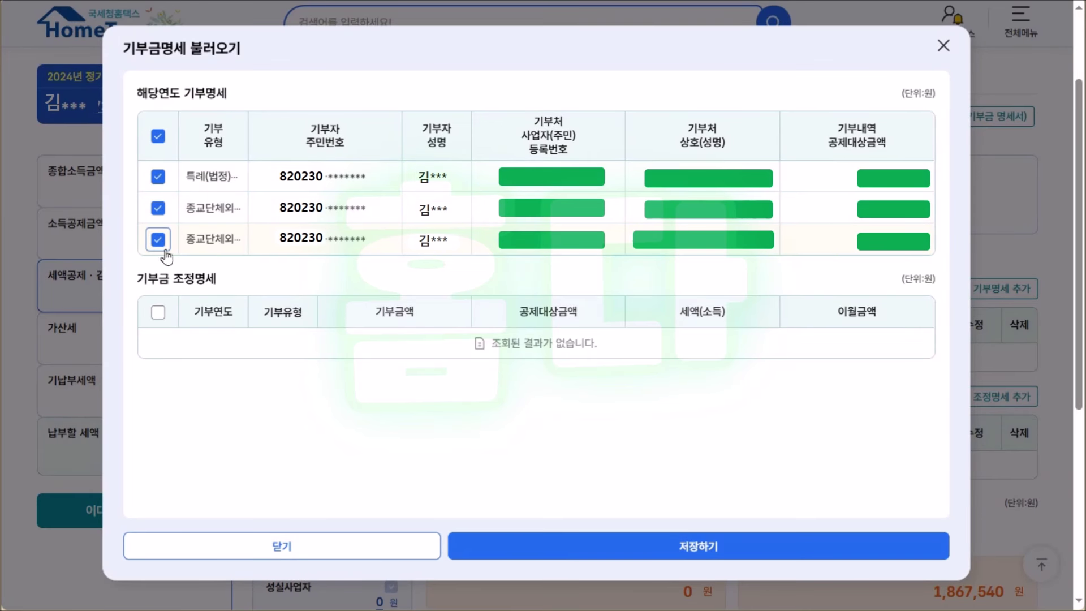
left_click(609, 547)
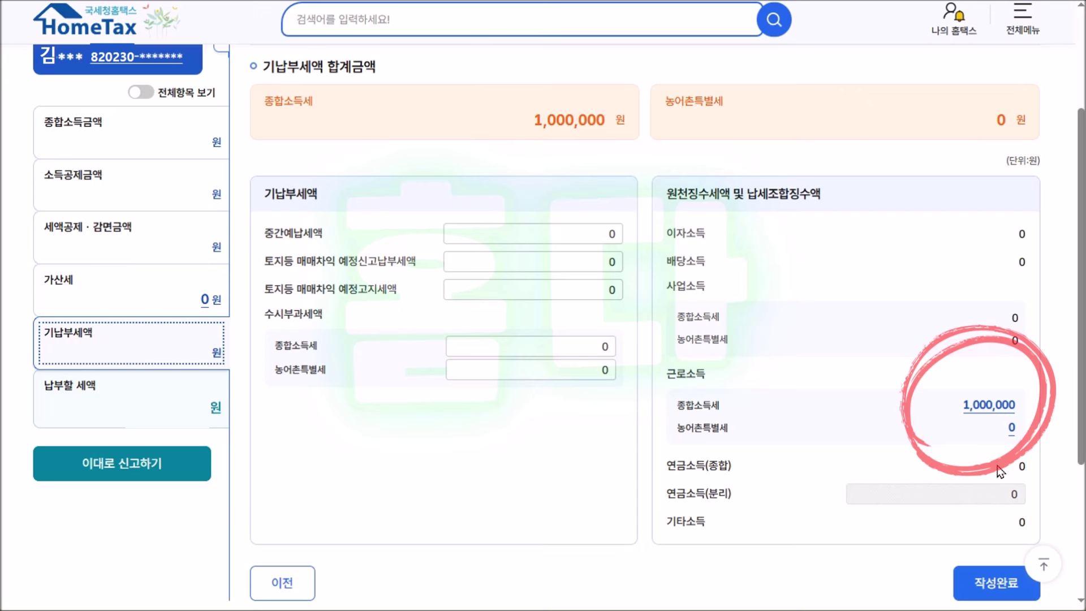
Complete the 기납부세액 page and agree to both the filing confirmation and the provision of personal information to 위택스
left_click(995, 582)
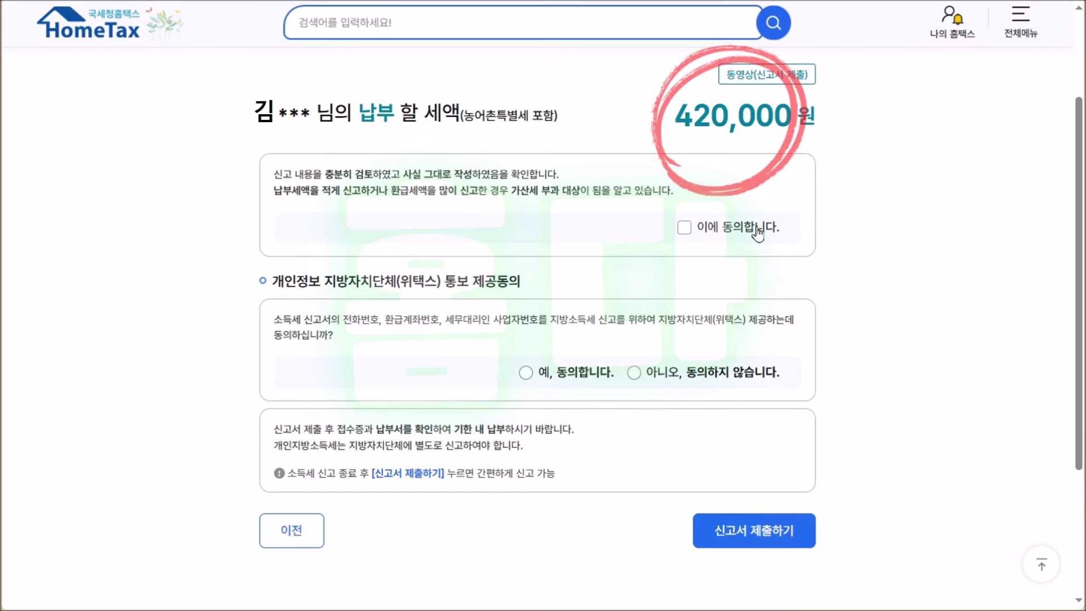
left_click(729, 226)
left_click(545, 374)
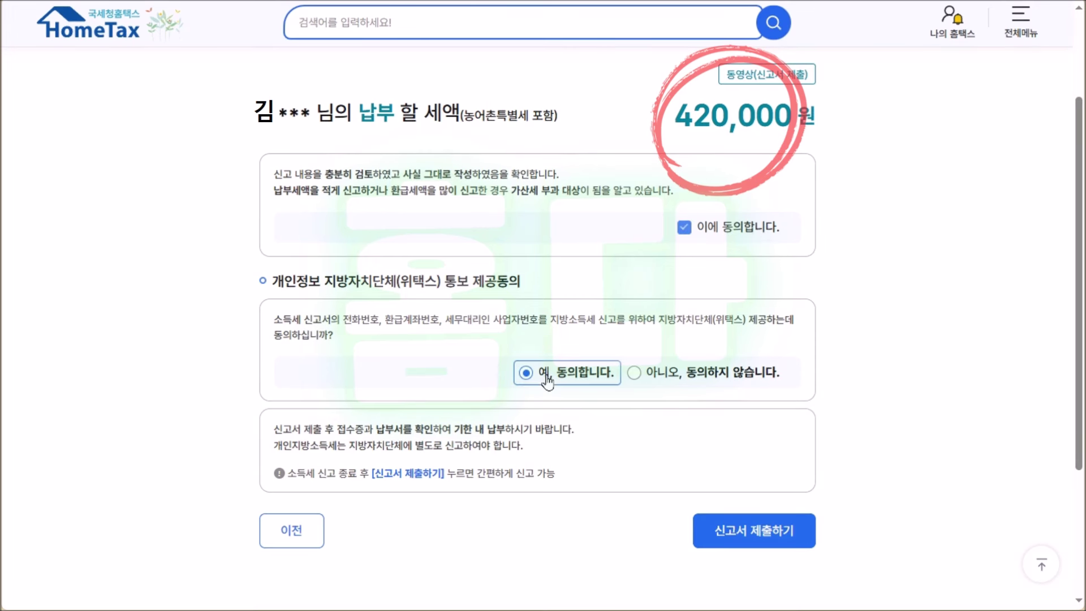